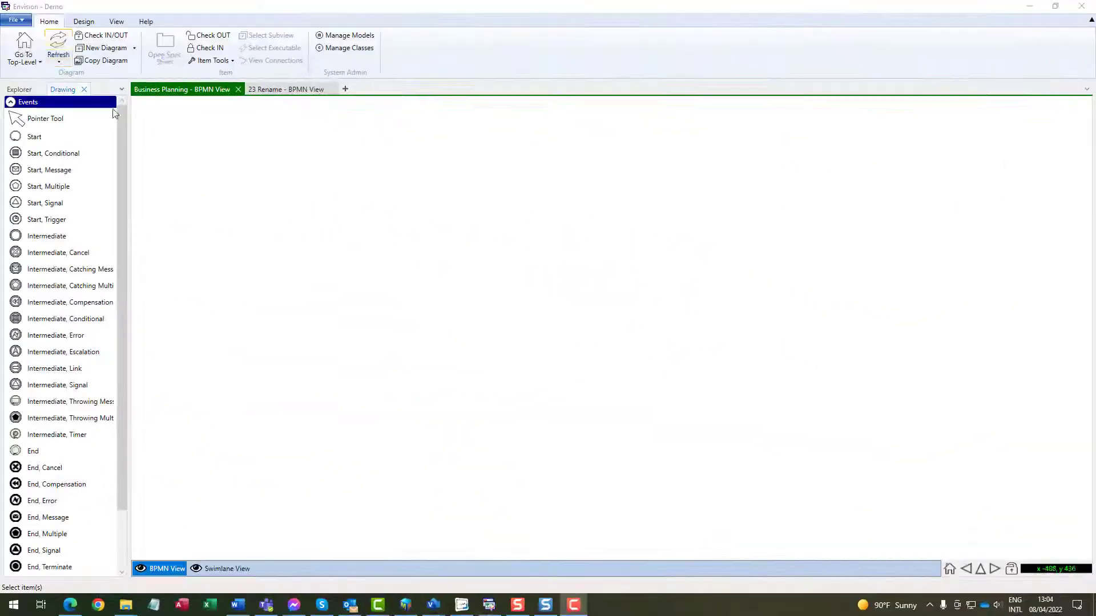
Create a 3 As Is BPMN subdiagram under Return Asset Into Service, accepting the warning.
click(110, 49)
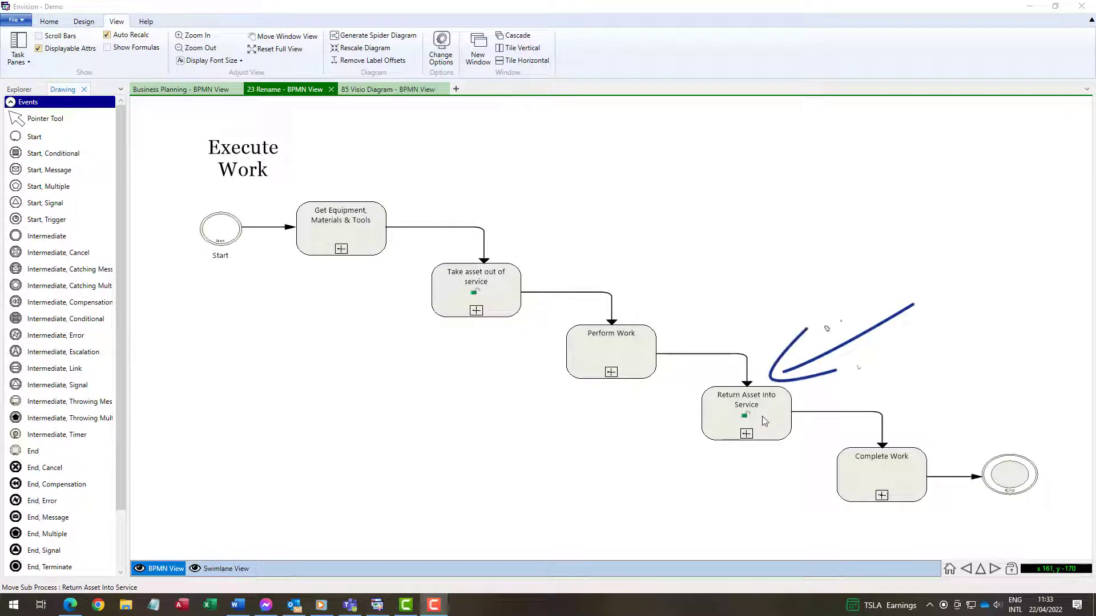
double_click(765, 421)
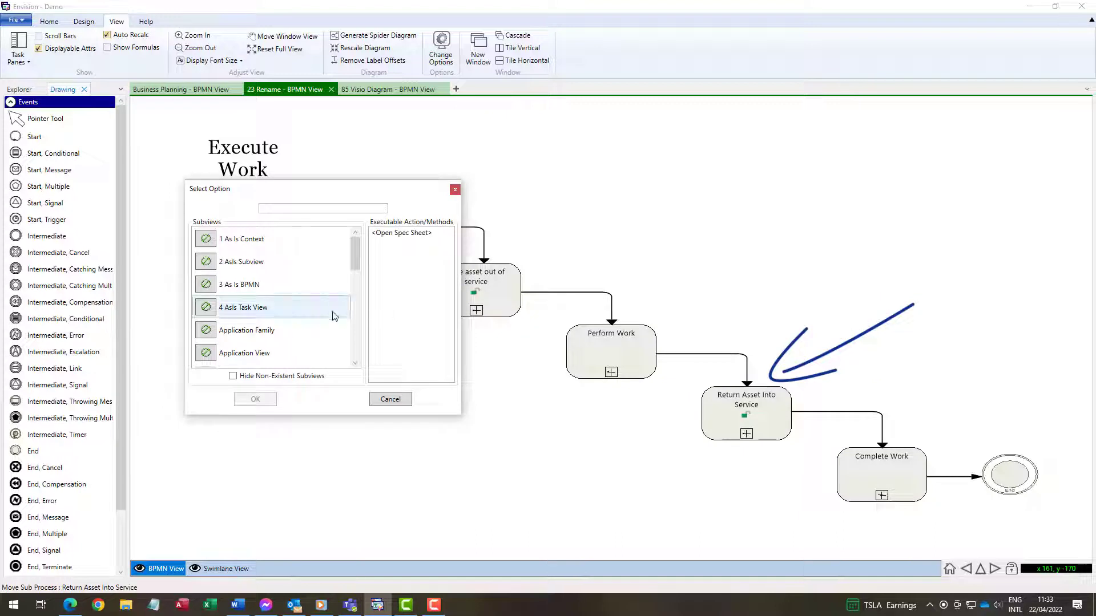
click(223, 286)
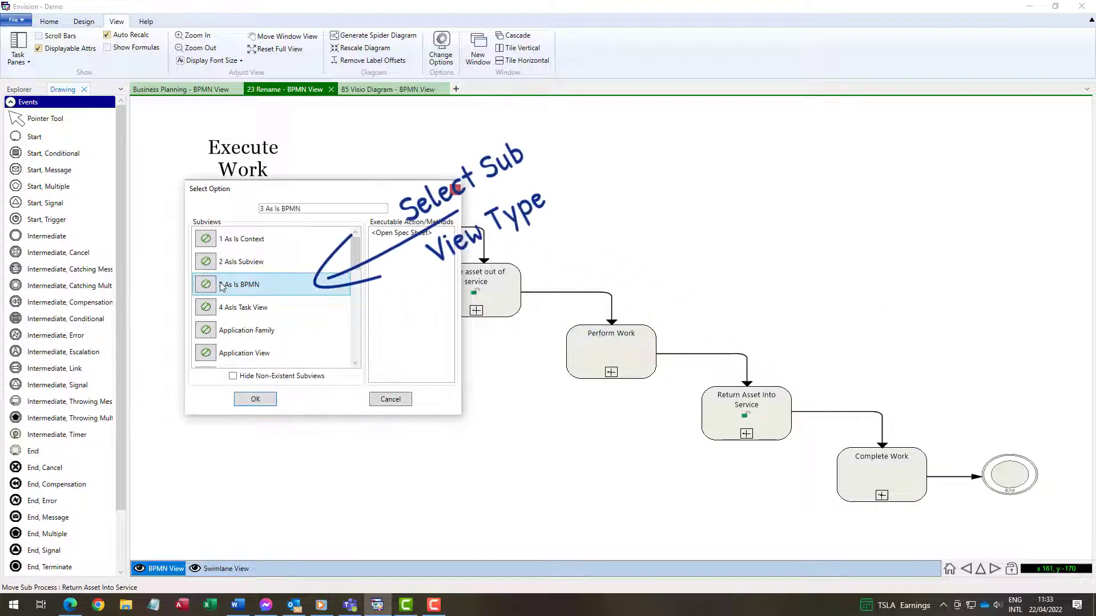
click(251, 399)
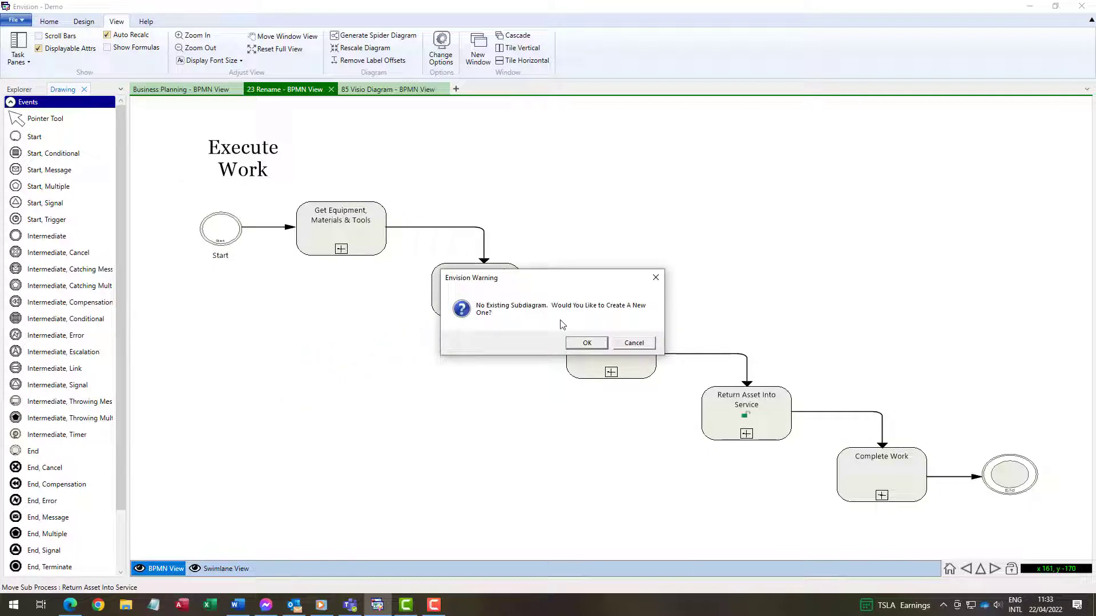
click(586, 343)
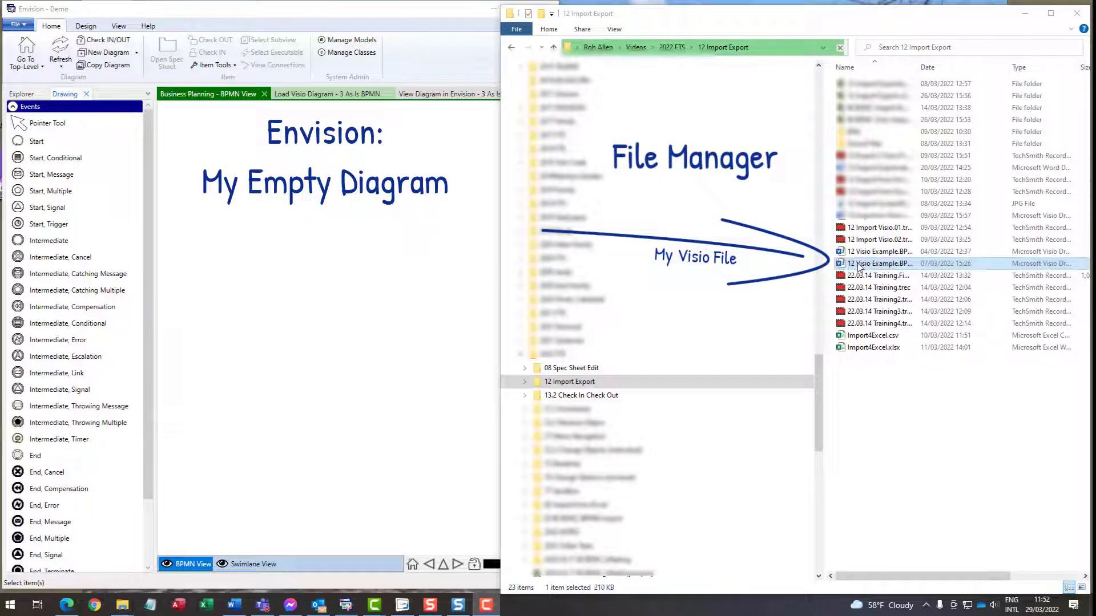
Drop the 12 Visio Example file onto the empty canvas and move the import window into full view.
drag(859, 266, 360, 254)
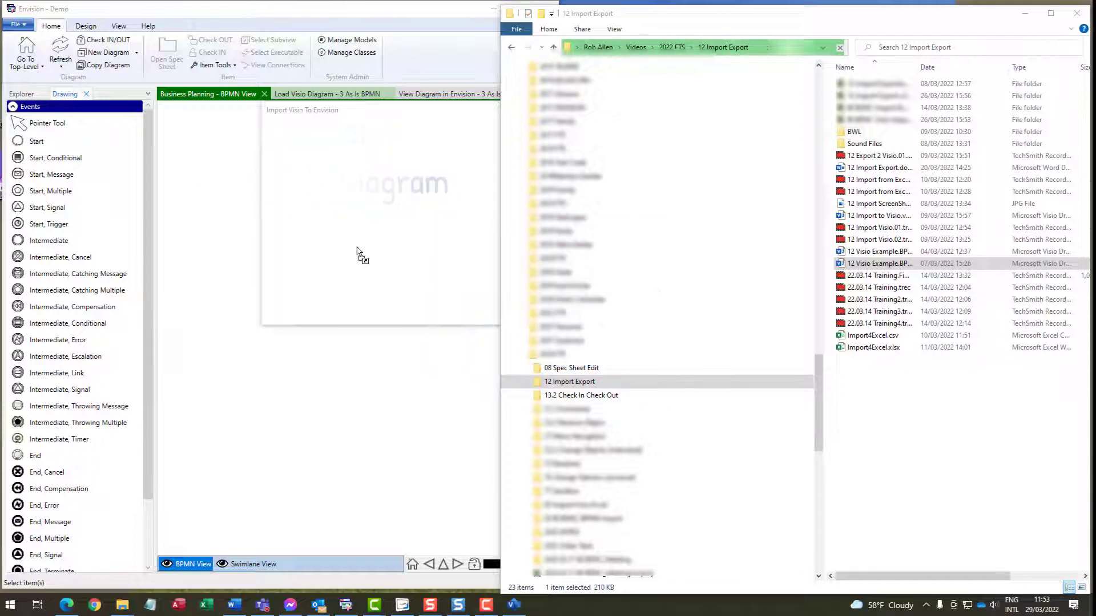
drag(909, 140, 1095, 139)
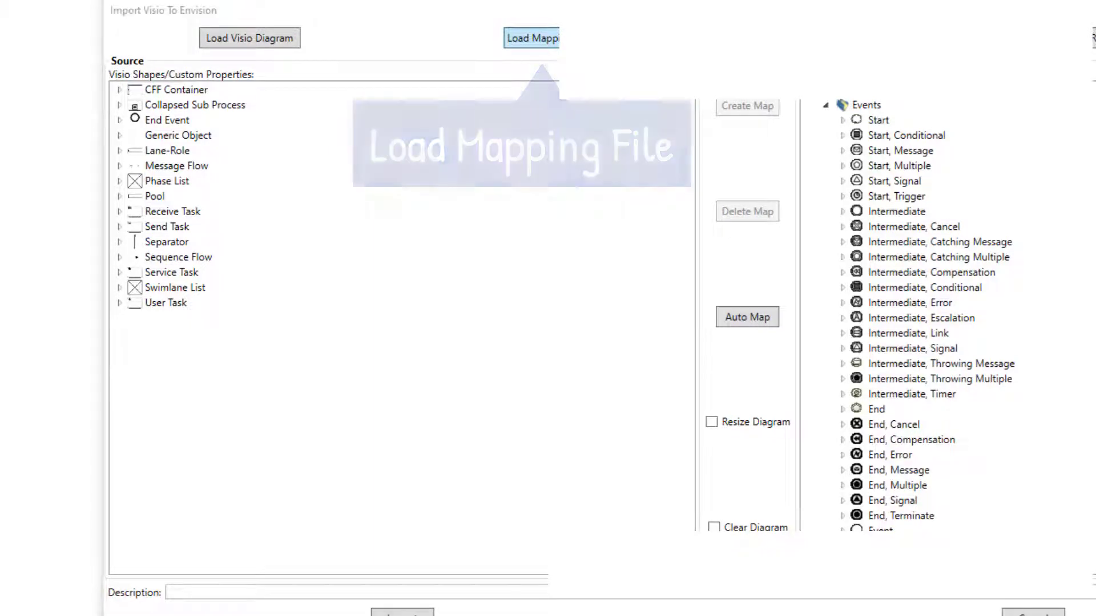
Load the mapping file 2022.03 Visio BPMN Mapping.xml from the XML Mapping folder.
click(531, 38)
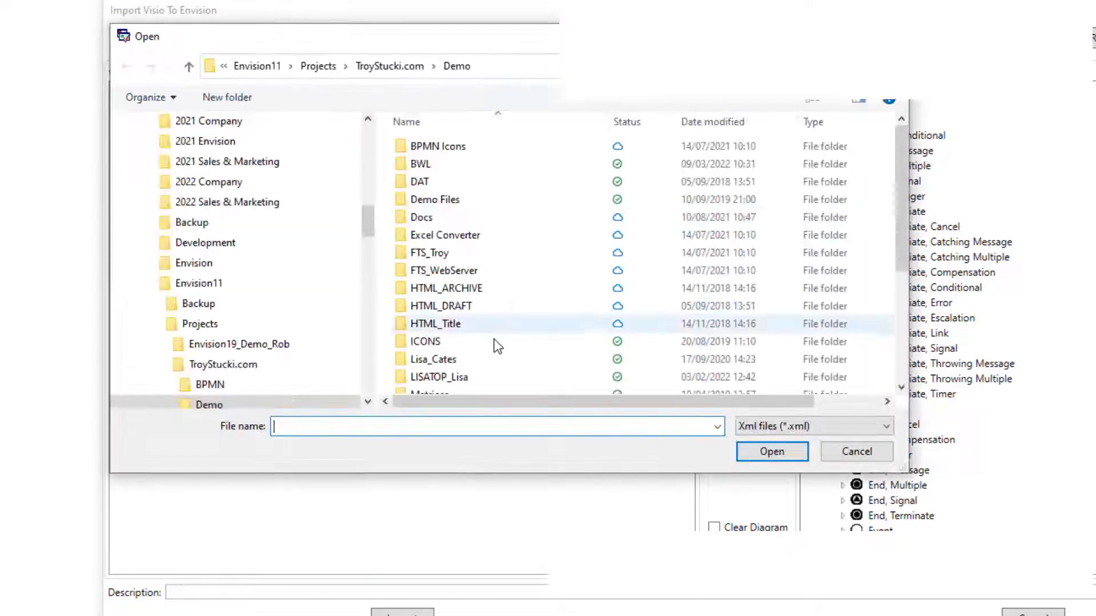
scroll(494, 339, down, 4)
click(465, 388)
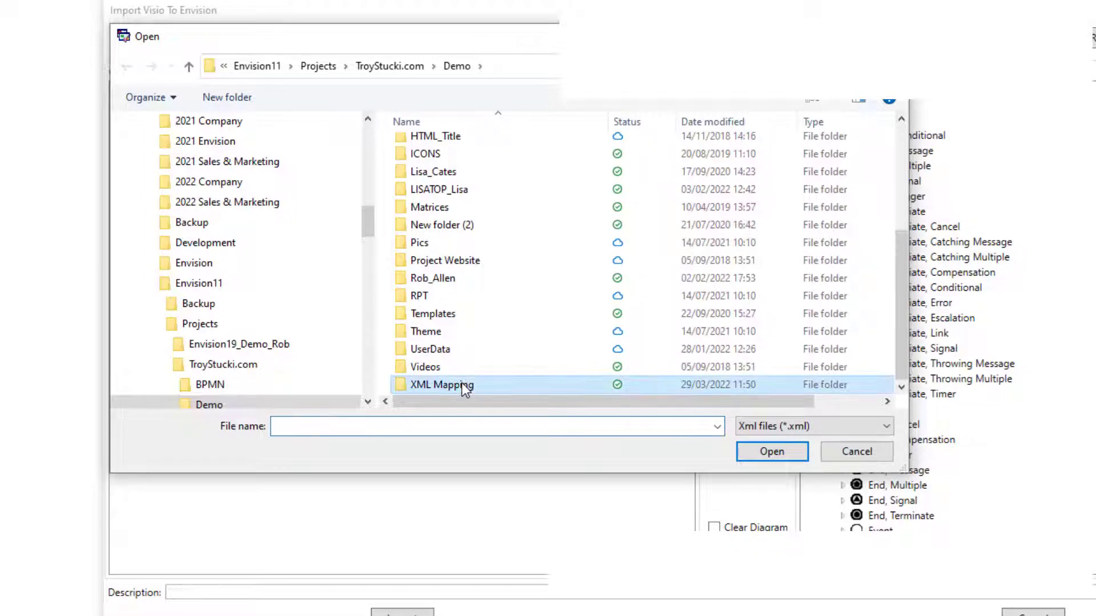
double_click(465, 388)
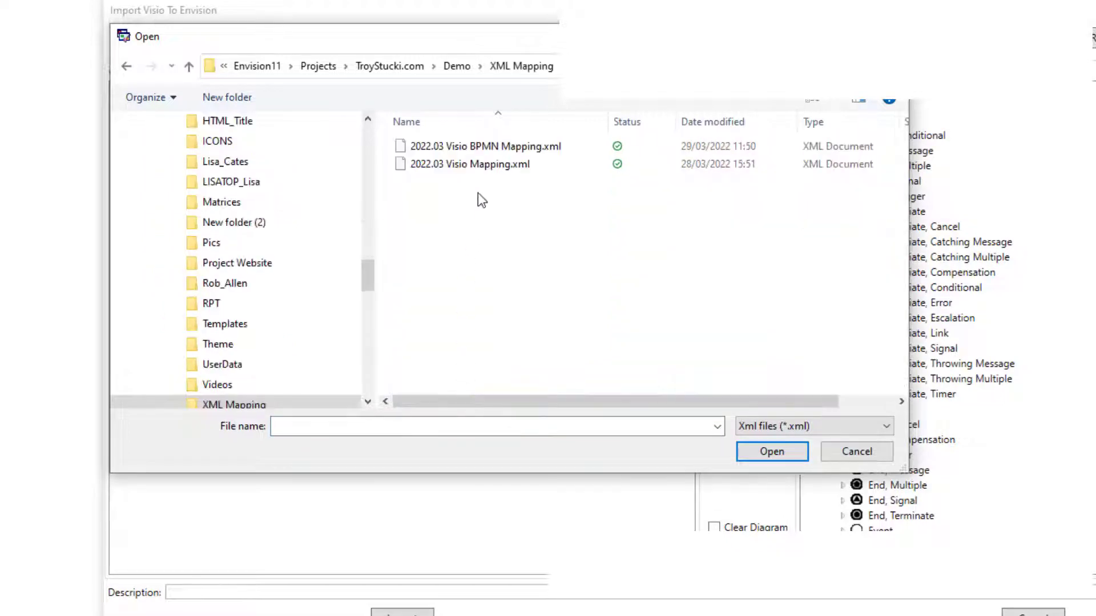
click(488, 147)
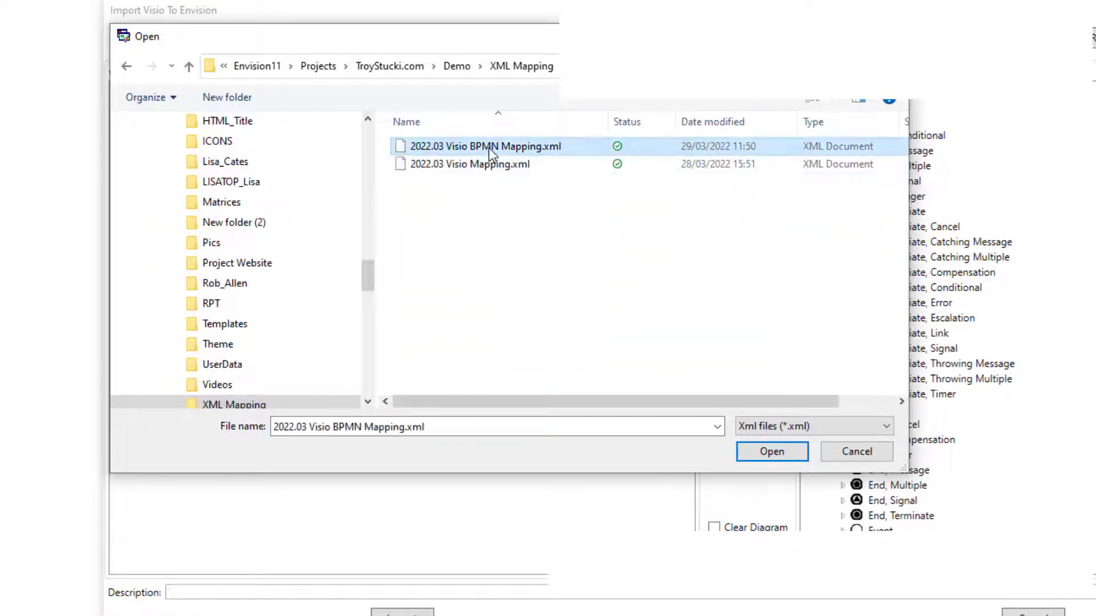
click(753, 445)
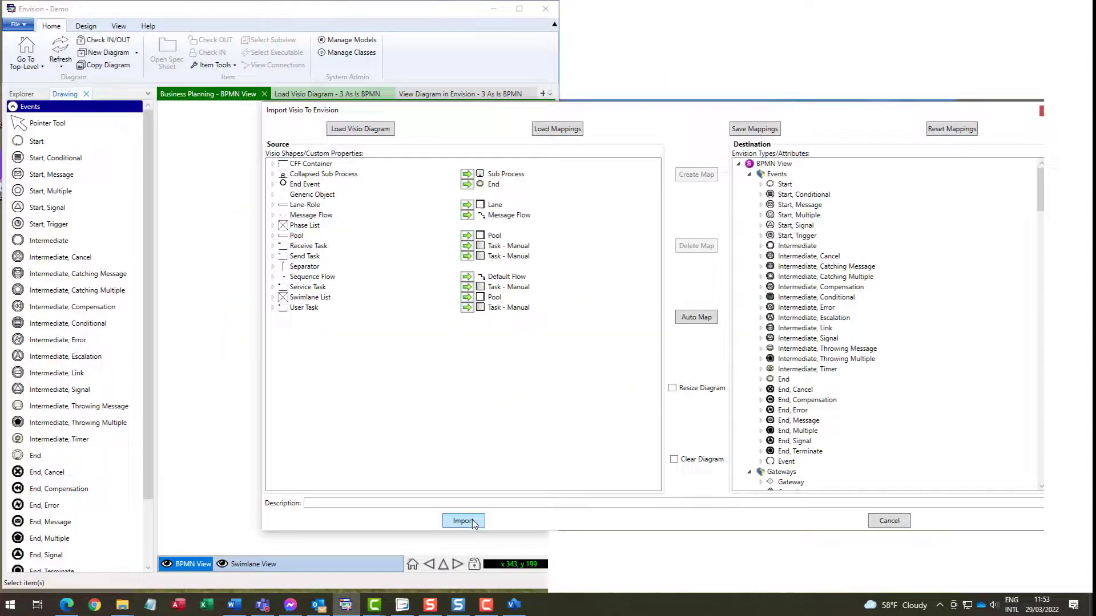
Import the mapped Visio shapes and acknowledge the Import Completed Successfully message.
click(473, 523)
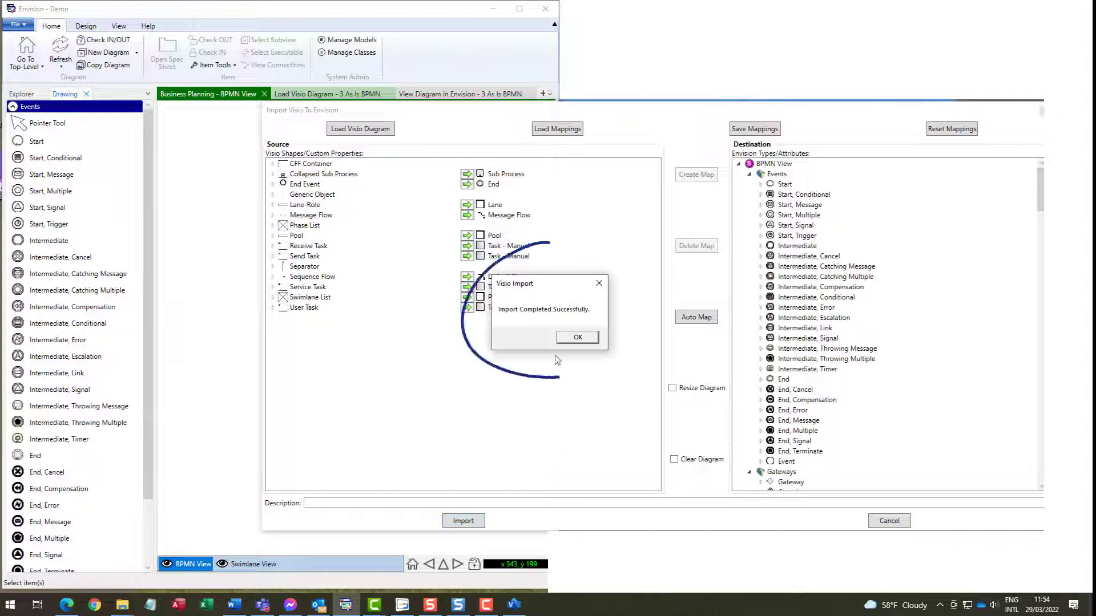
click(576, 338)
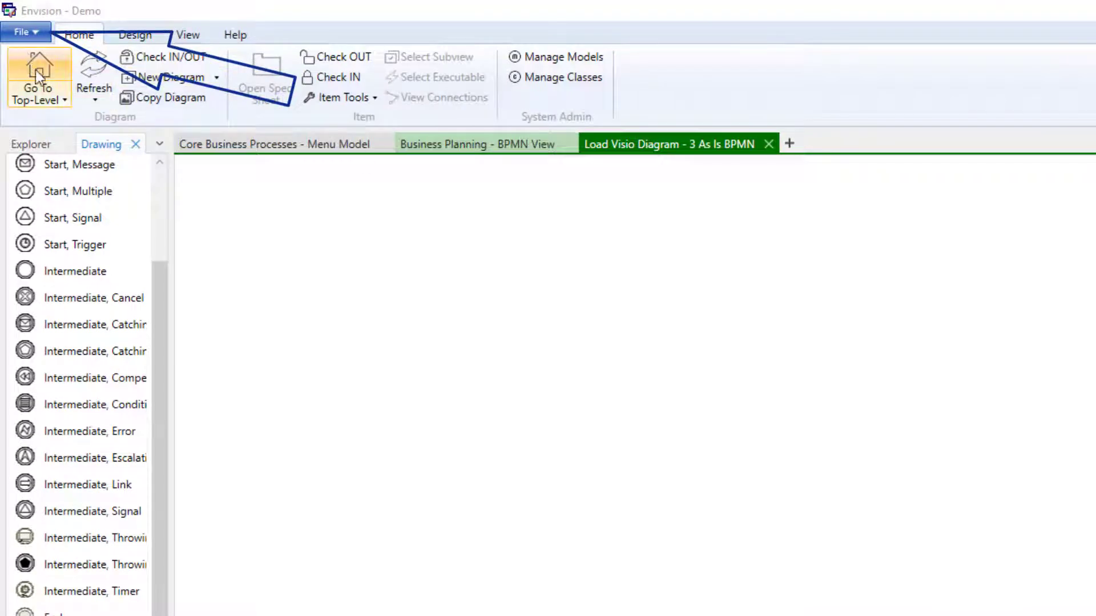
Run File > Import/Export > Import Visio Diagram to launch Visio with a blank drawing.
click(26, 27)
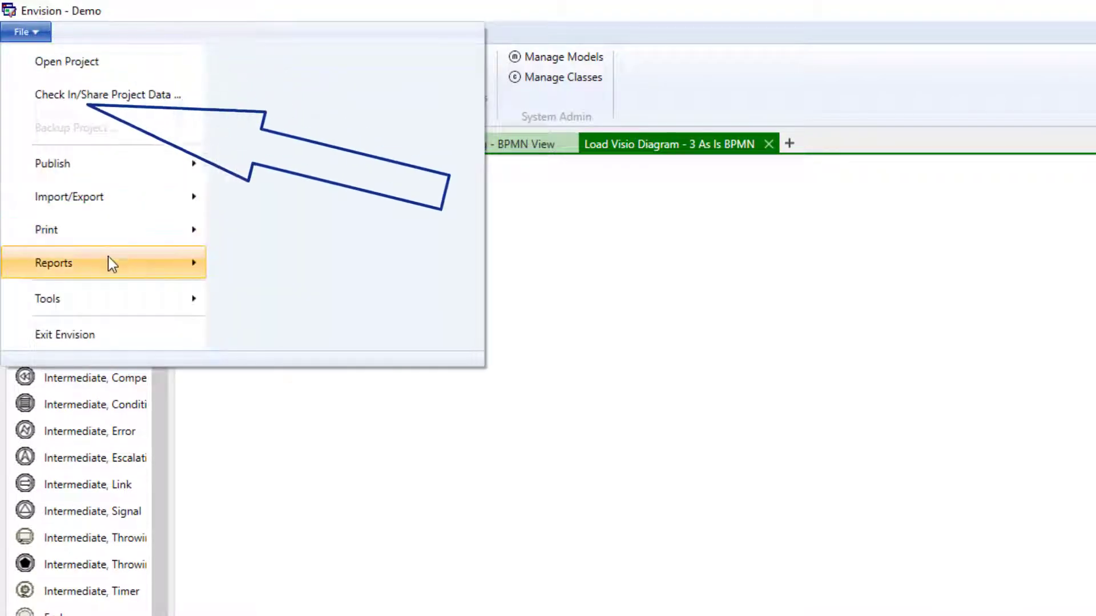
mouse_move(106, 197)
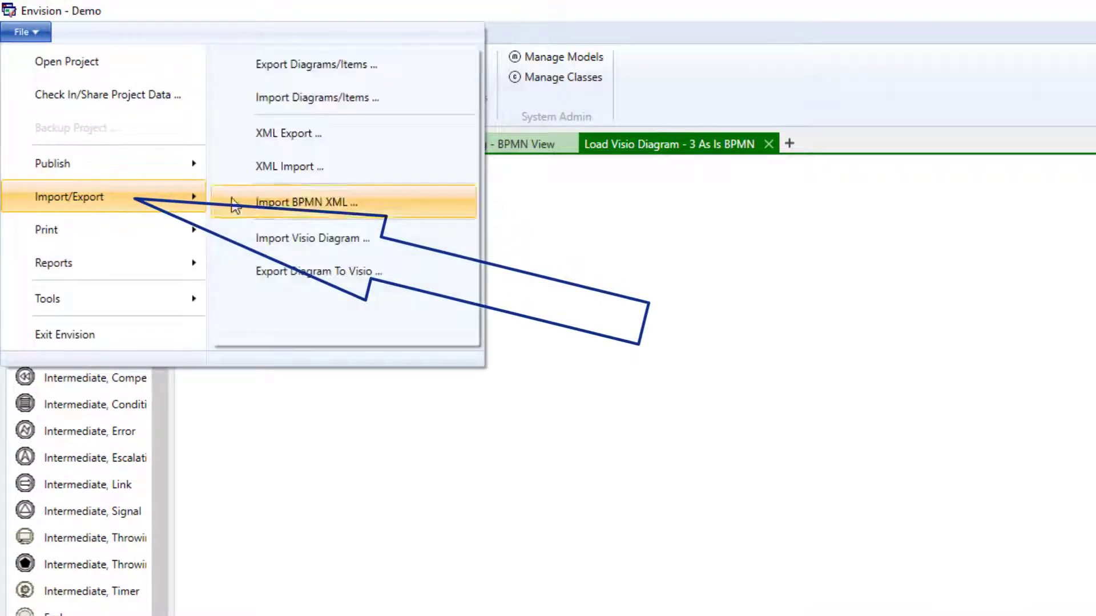
click(313, 238)
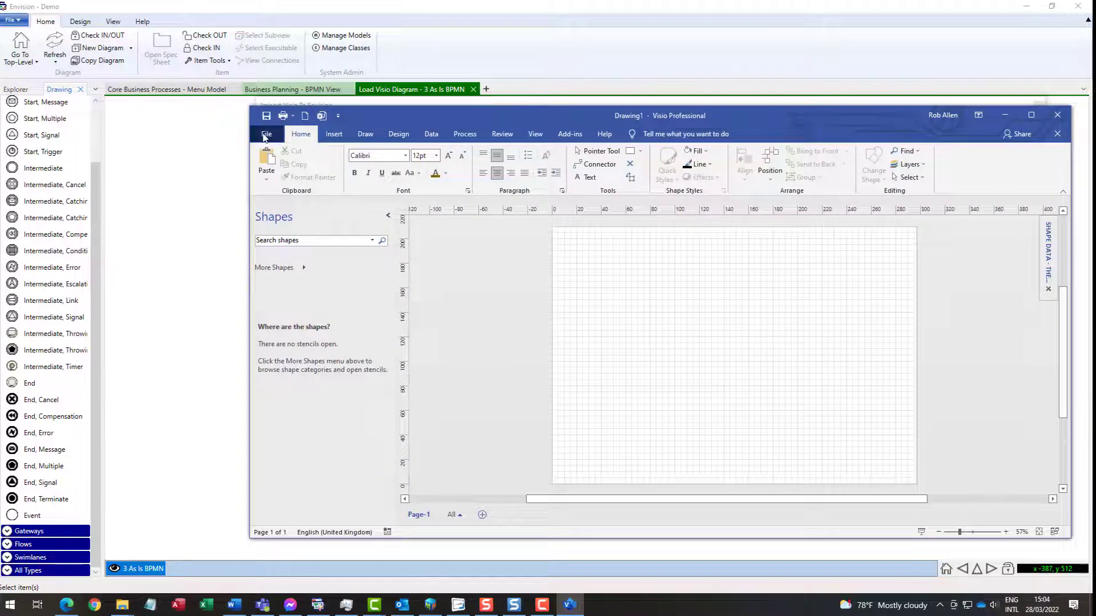
Open the recent Current State Process Map 022621 MSD Edits drawing, browse its pages, then return to Envision's import window.
click(268, 139)
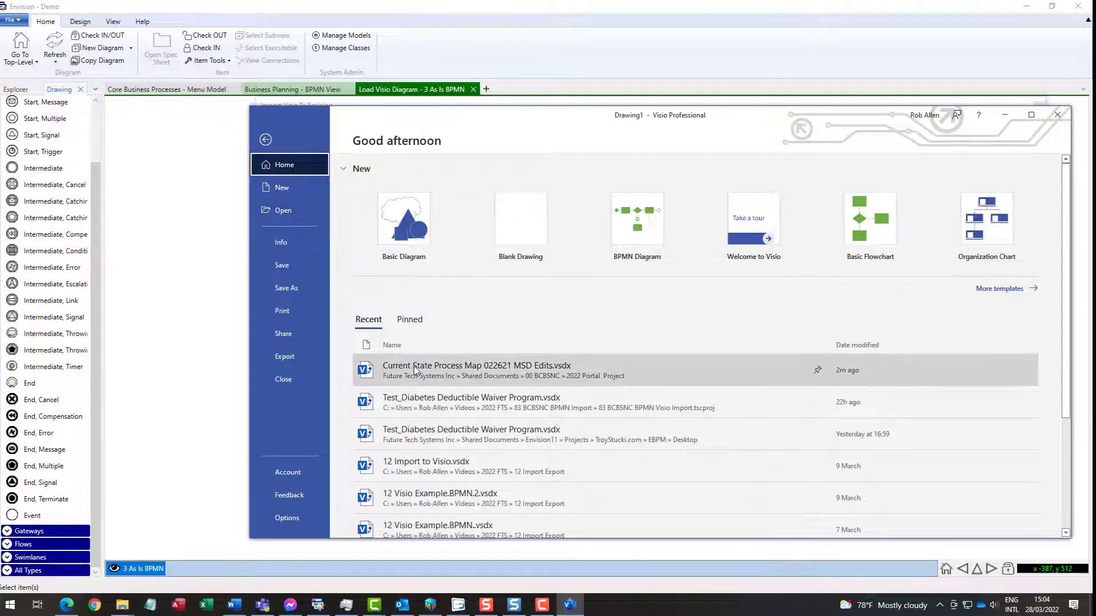
key(Escape)
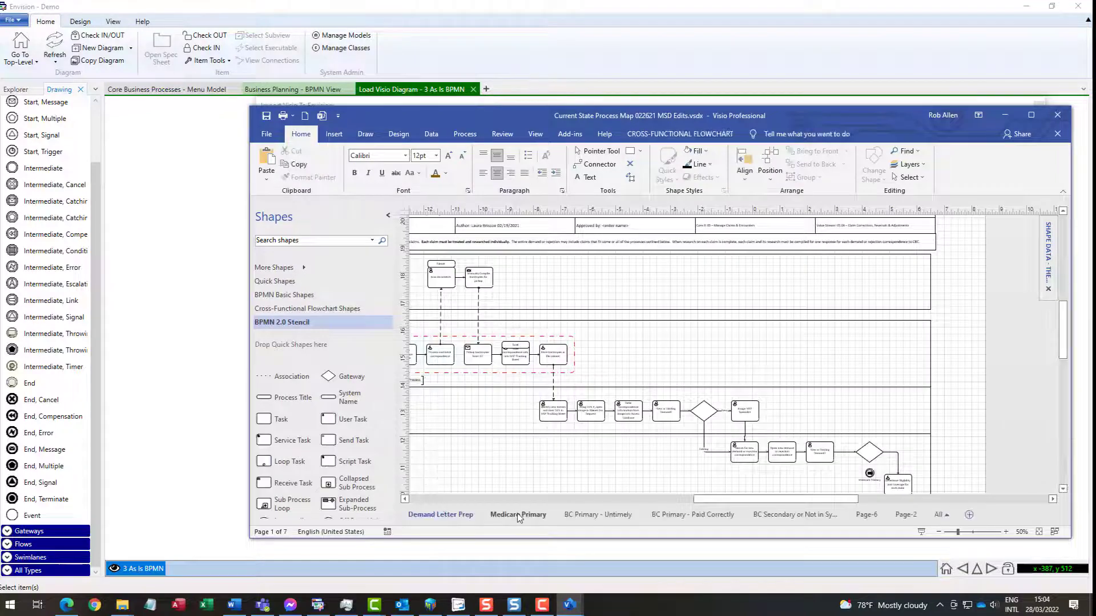
click(517, 514)
click(580, 517)
click(453, 516)
drag(430, 116, 803, 208)
click(352, 124)
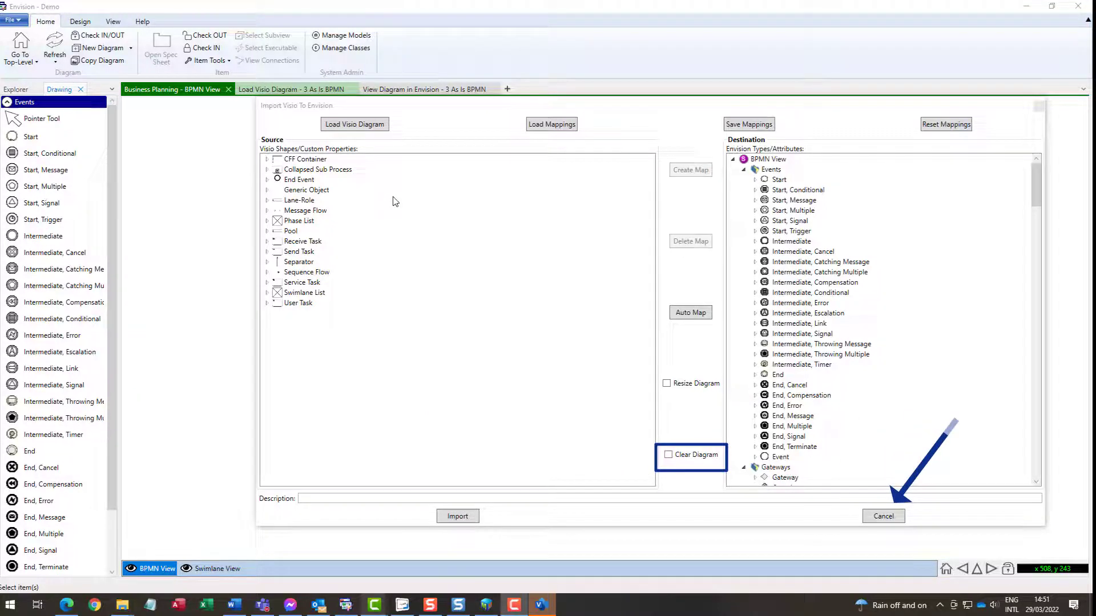
Map End Event to End, Lane-Role to Lane, Swimlane List to Pool, and Collapsed Sub Process to Sub Process.
click(366, 180)
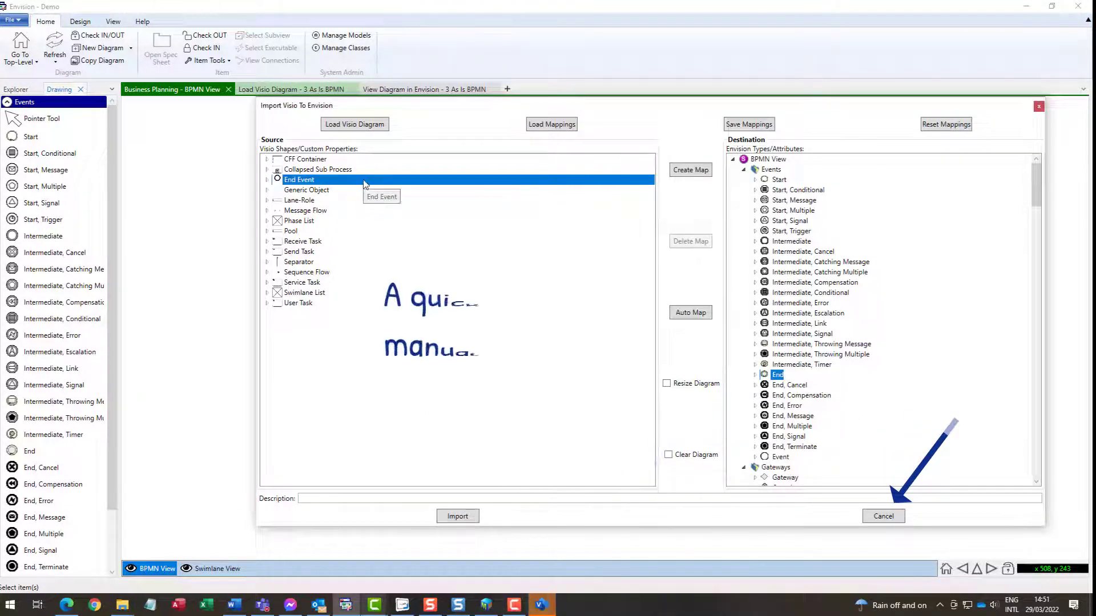
mouse_move(364, 180)
mouse_down()
mouse_move(739, 373)
mouse_move(771, 375)
mouse_up()
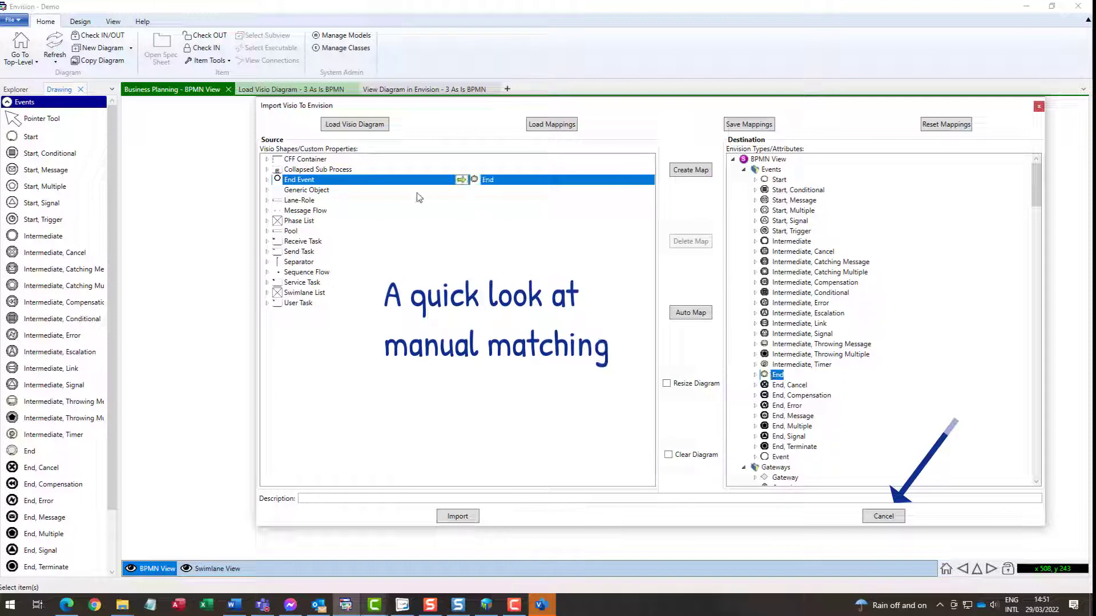
scroll(838, 375, down, 1)
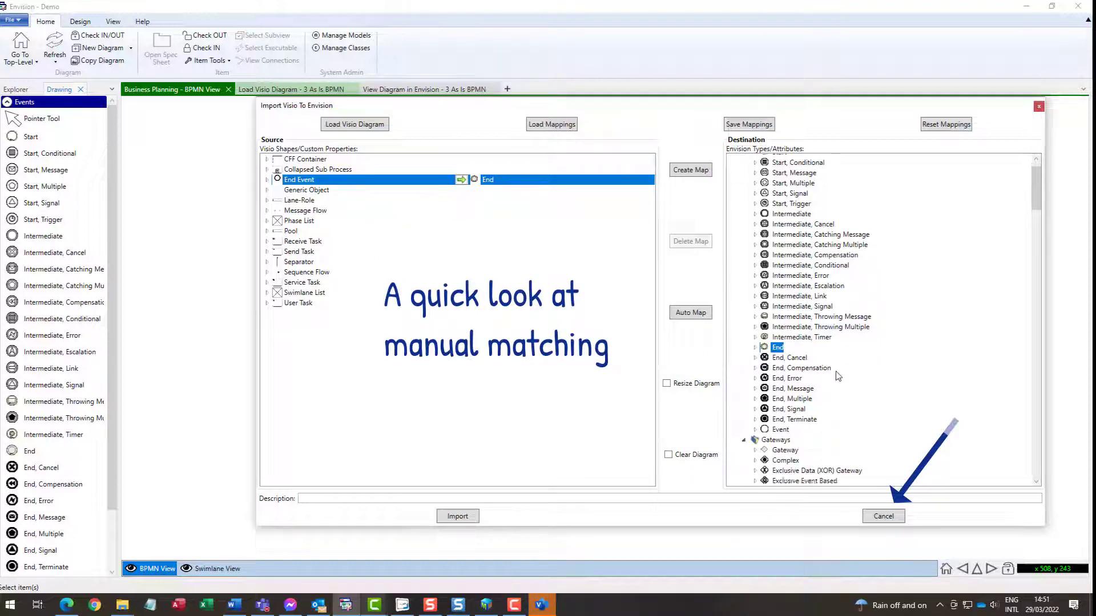
scroll(838, 375, down, 10)
drag(303, 200, 772, 306)
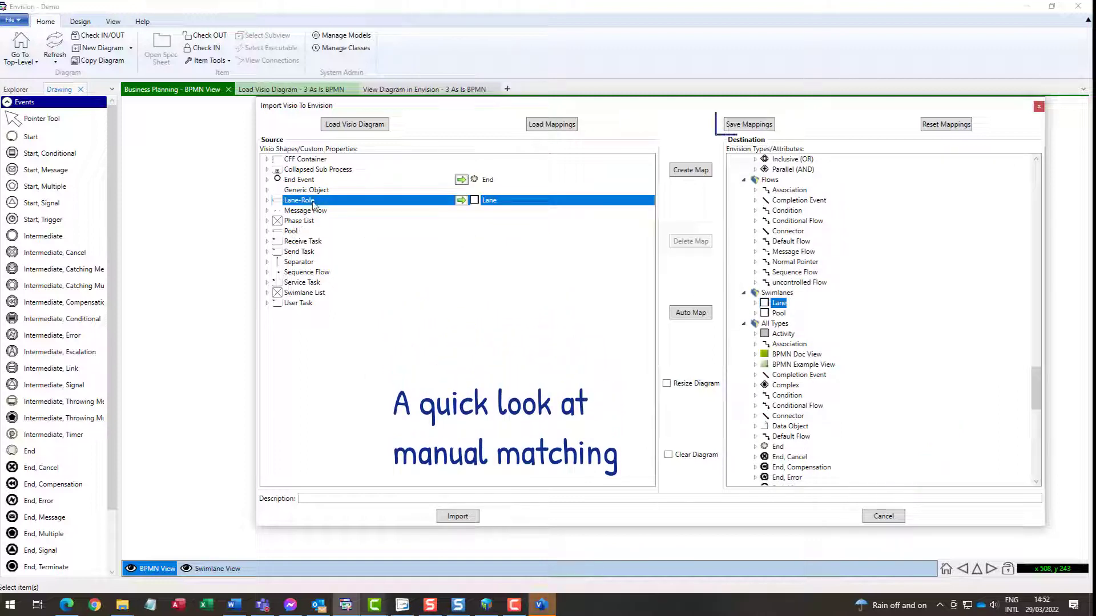
drag(306, 293, 783, 317)
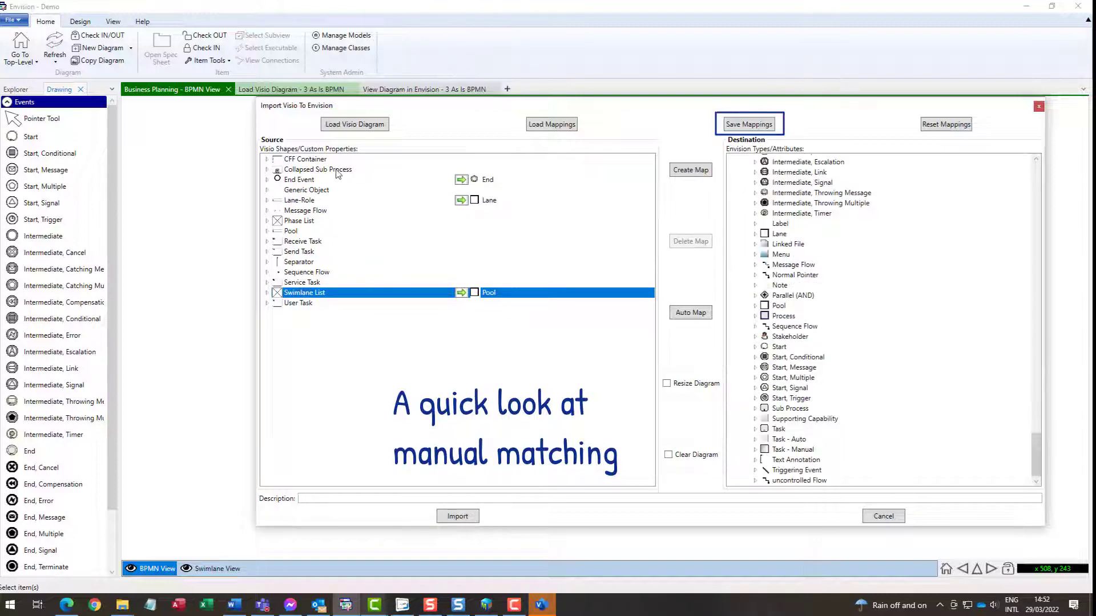
drag(339, 175, 780, 409)
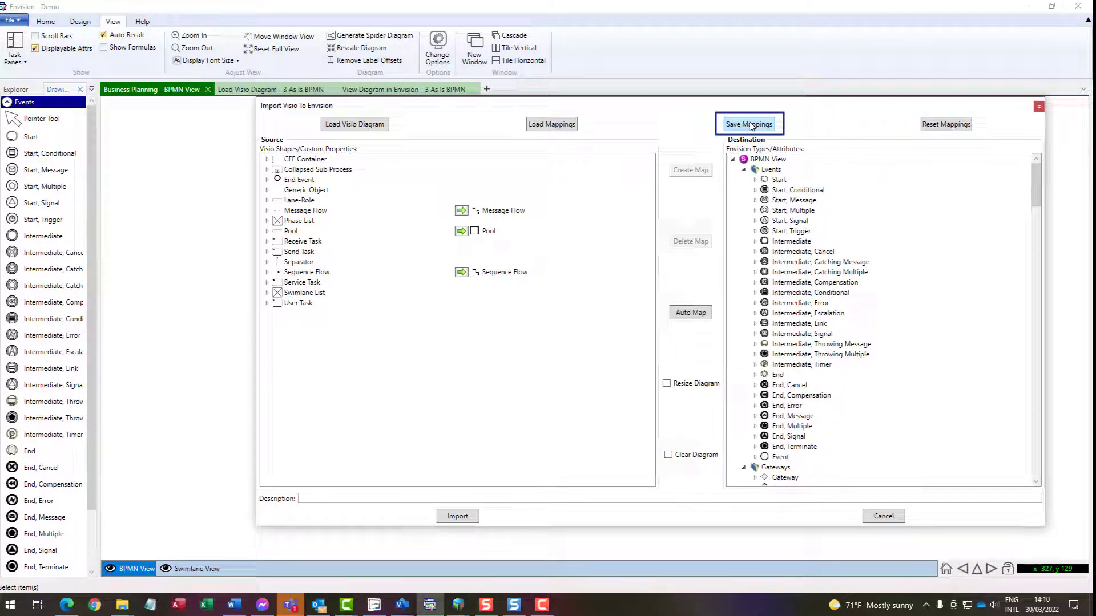
Save the mappings over 2022.03 Visio BPMN Mapping.xml in the XML Mapping folder.
click(751, 125)
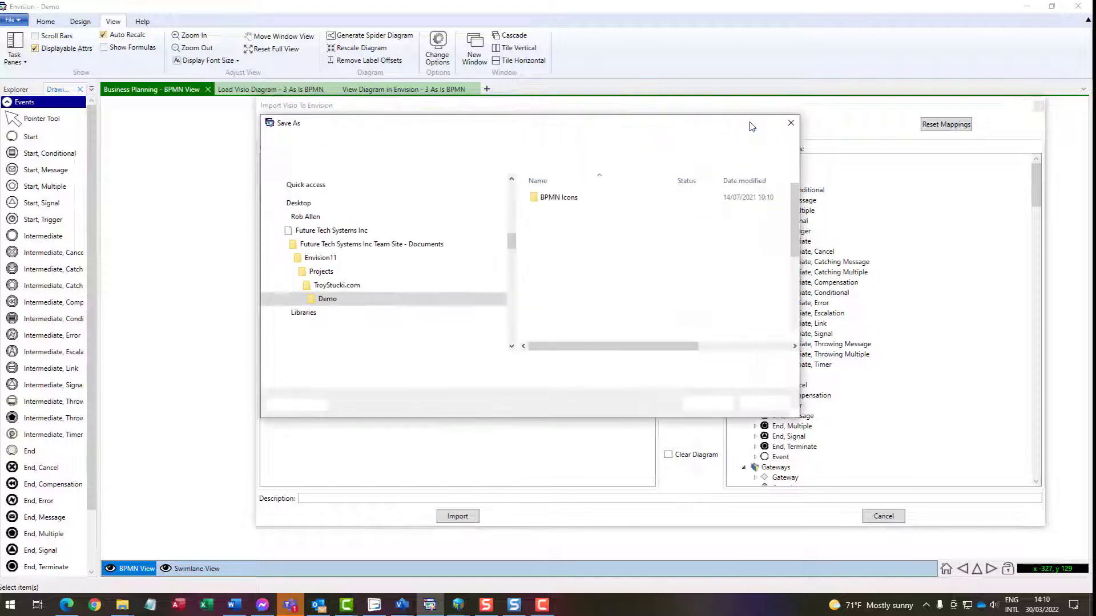
scroll(599, 311, down, 4)
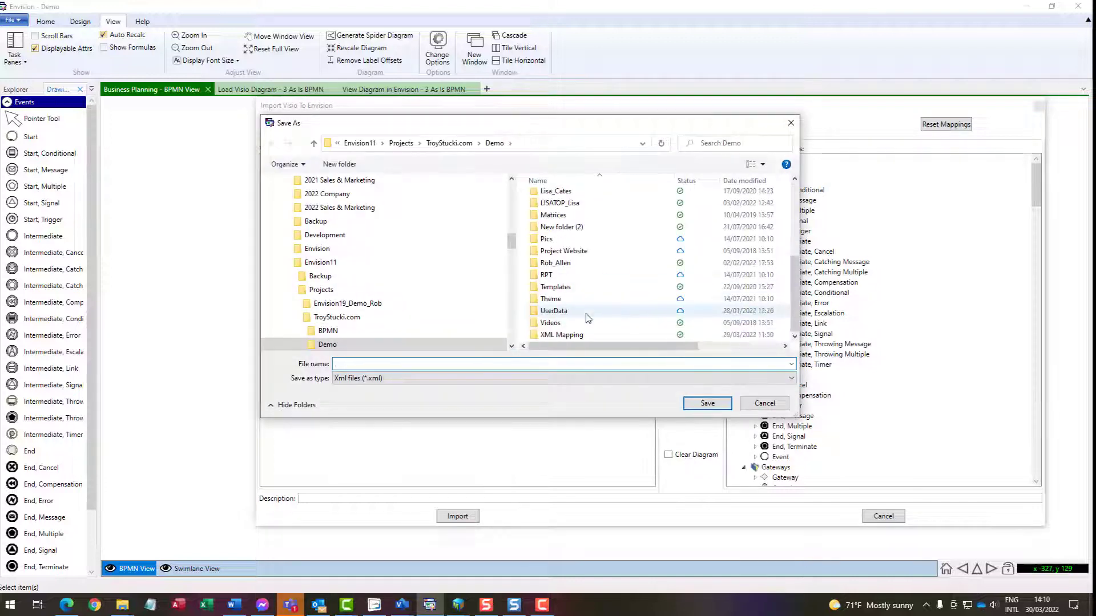
double_click(558, 335)
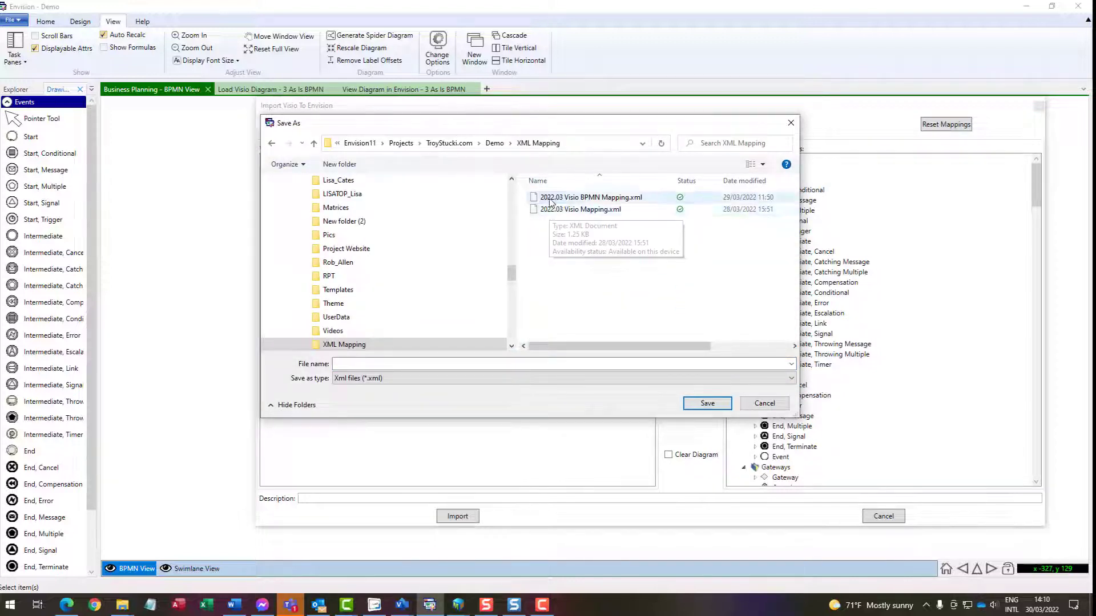
click(571, 197)
click(707, 404)
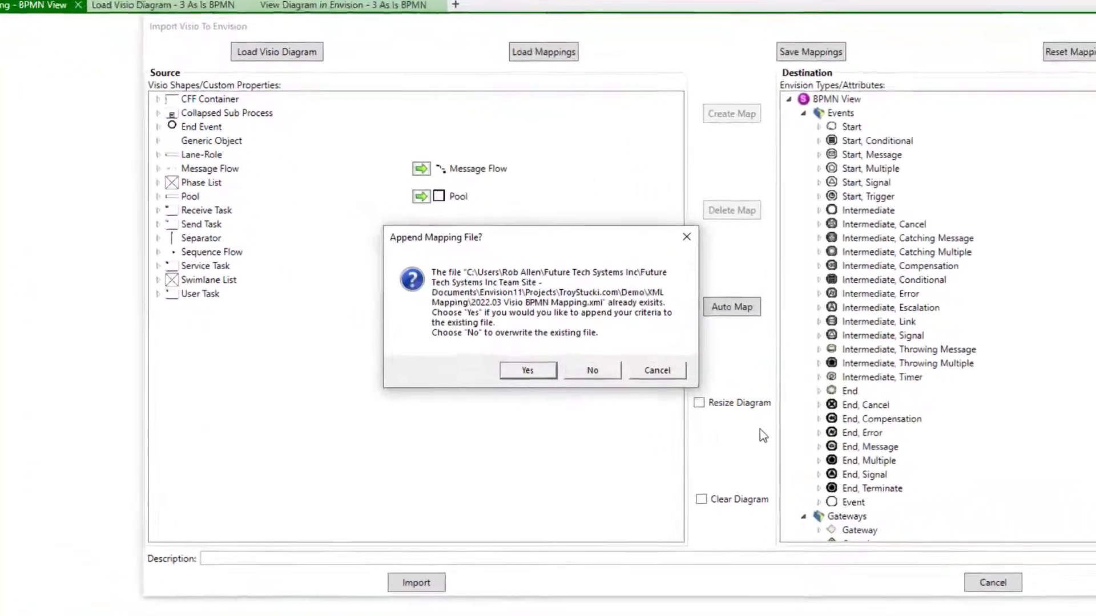